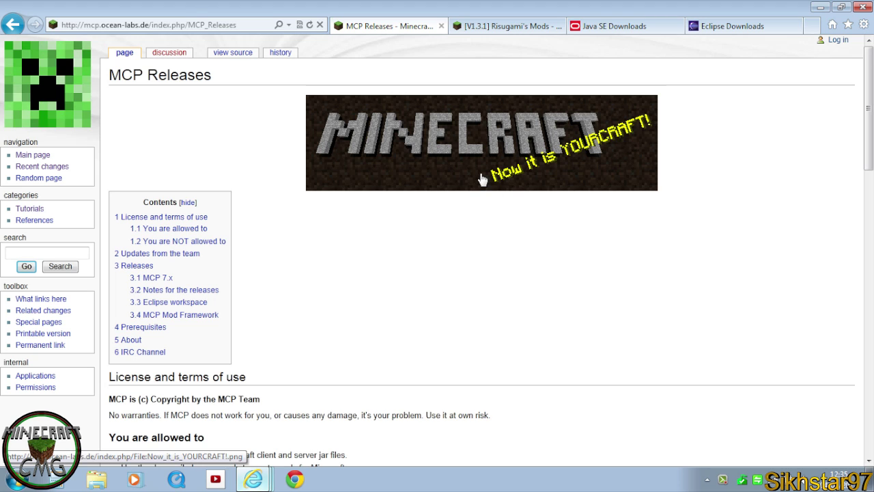
Jump to the MCP 7.x section of the MCP Releases wiki page showing the mcp70a.zip link.
left_click(198, 25)
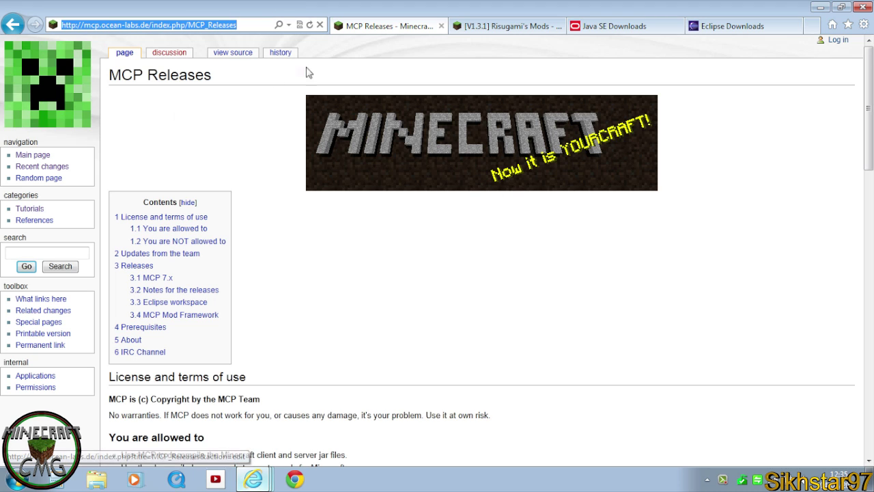
left_click(267, 228)
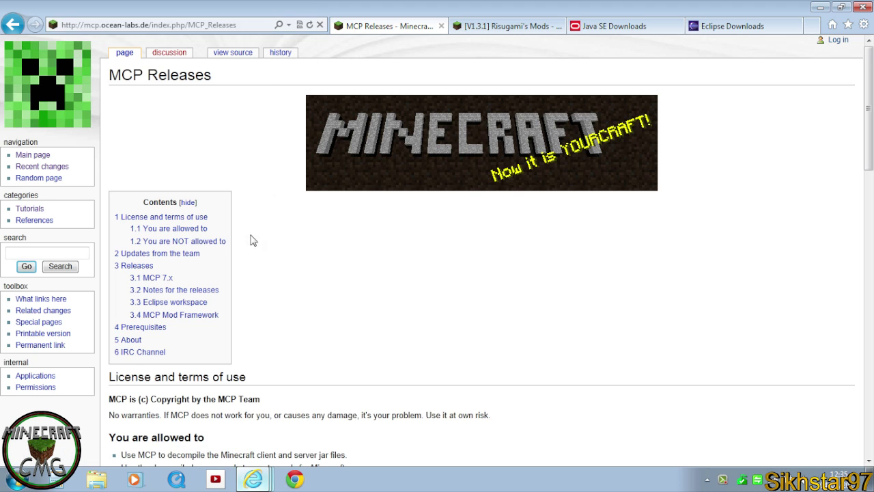
left_click(156, 278)
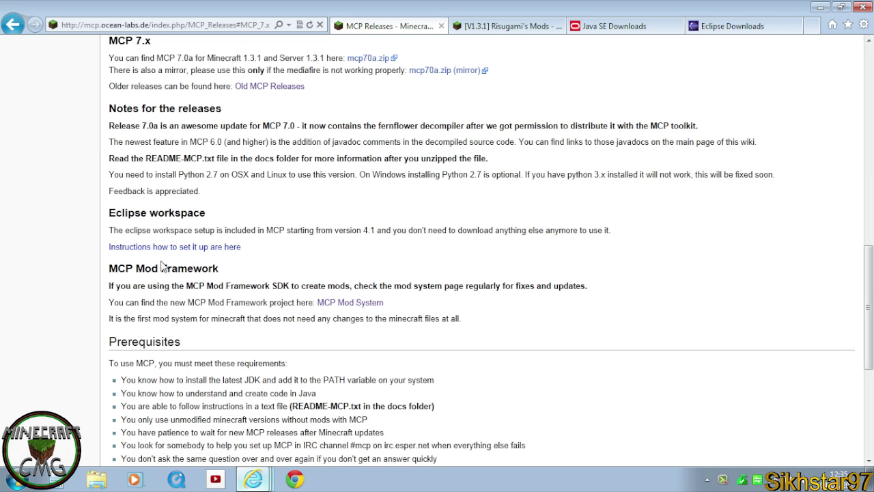
left_click(191, 60)
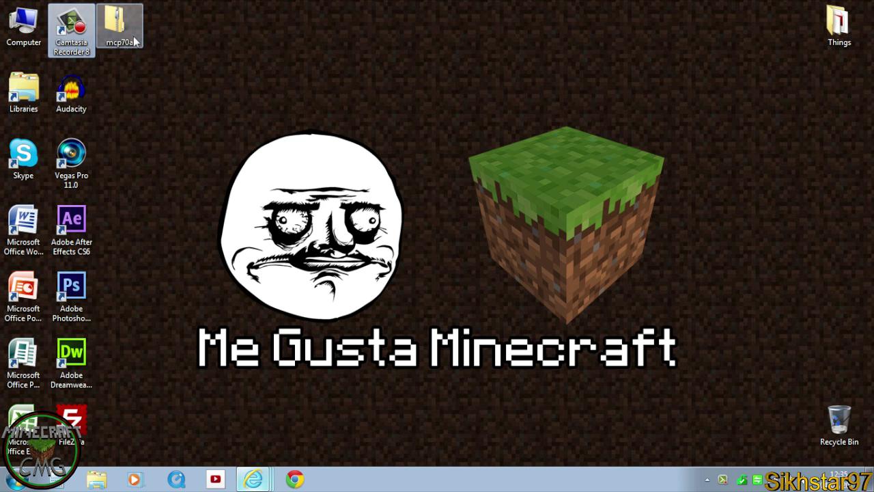
Extract mcp70a.zip with WinRAR into an mcp70a folder on the desktop.
double_click(122, 27)
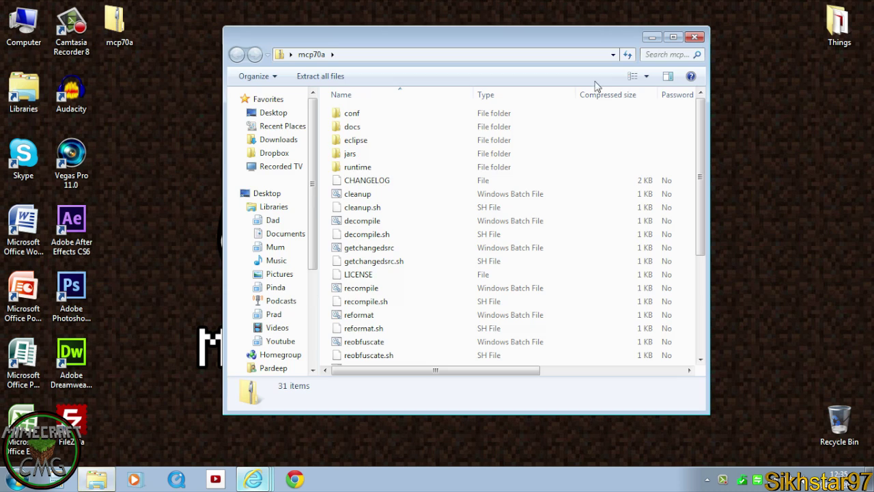
left_click(698, 34)
right_click(133, 25)
left_click(249, 145)
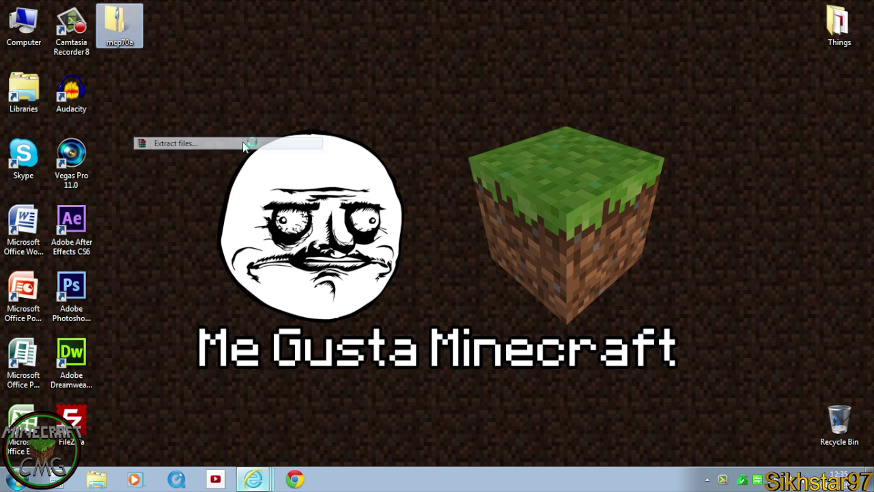
left_click(465, 373)
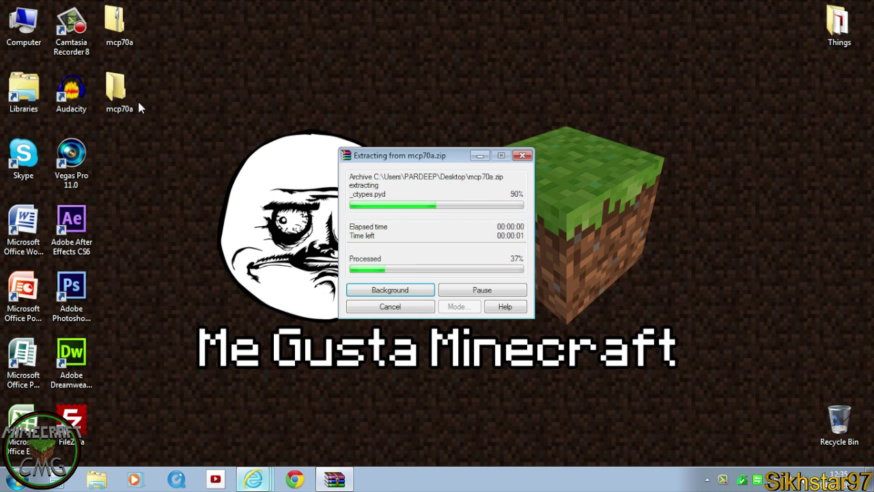
Check the mcp70a folder's decompile and getchangedsrc files, then rearrange the mcp70a desktop icons.
double_click(121, 89)
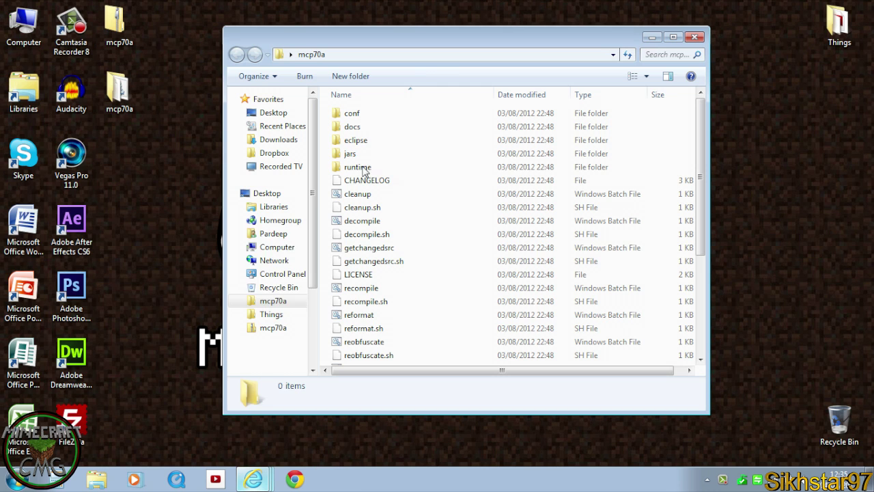
left_click(386, 248)
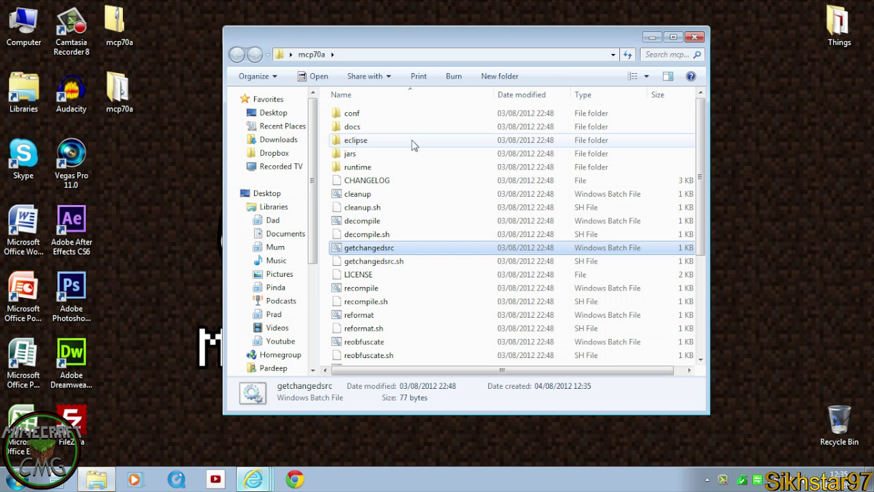
left_click(381, 221)
left_click(695, 36)
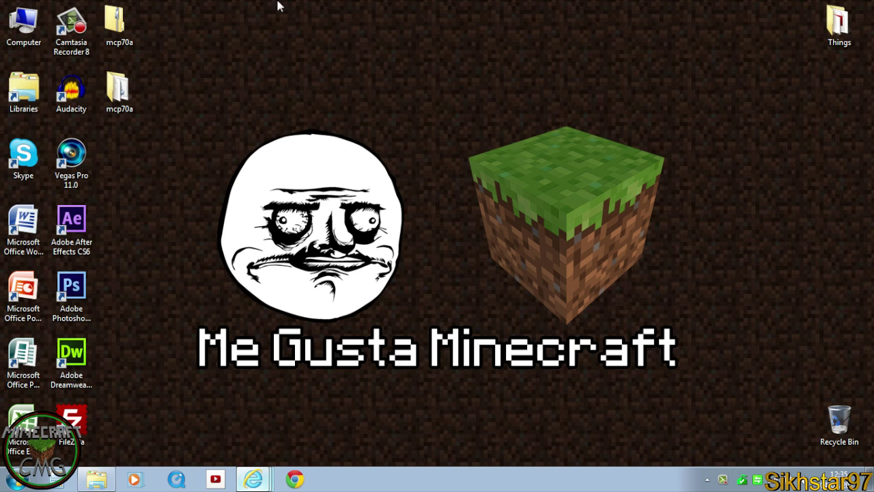
left_click_drag(115, 20, 214, 65)
left_click_drag(119, 87, 118, 22)
left_click_drag(216, 89, 837, 87)
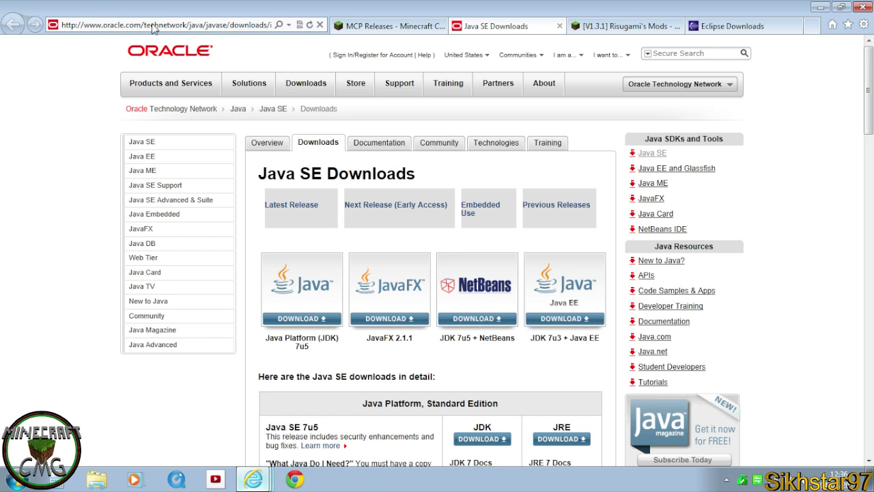
Find the Java SE 7u5 table and go to its JDK download page.
scroll(384, 255, "down", 5)
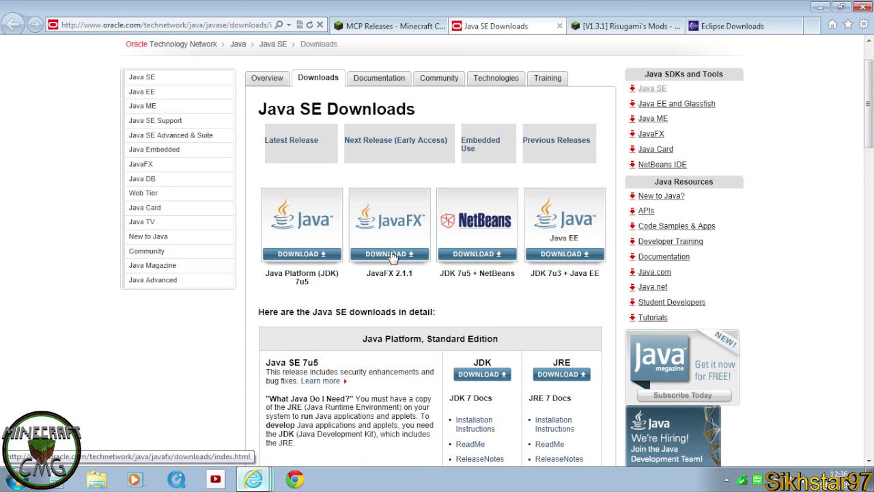
scroll(414, 232, "up", 5)
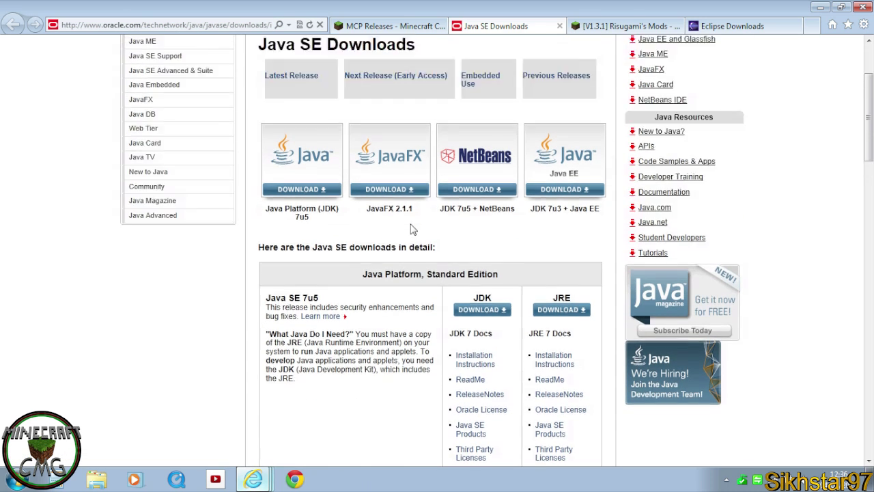
scroll(309, 277, "down", 3)
left_click_drag(279, 297, 319, 299)
left_click(357, 302)
left_click(329, 302)
left_click(574, 298)
left_click(502, 298)
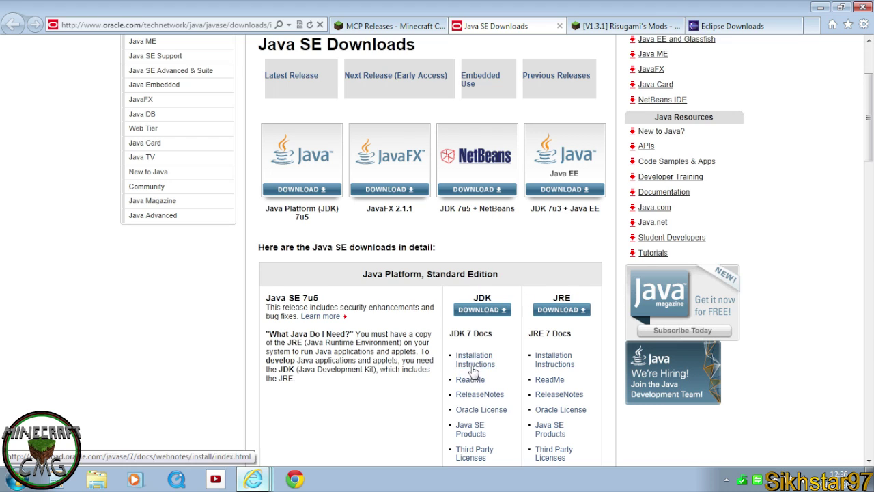
left_click(503, 311)
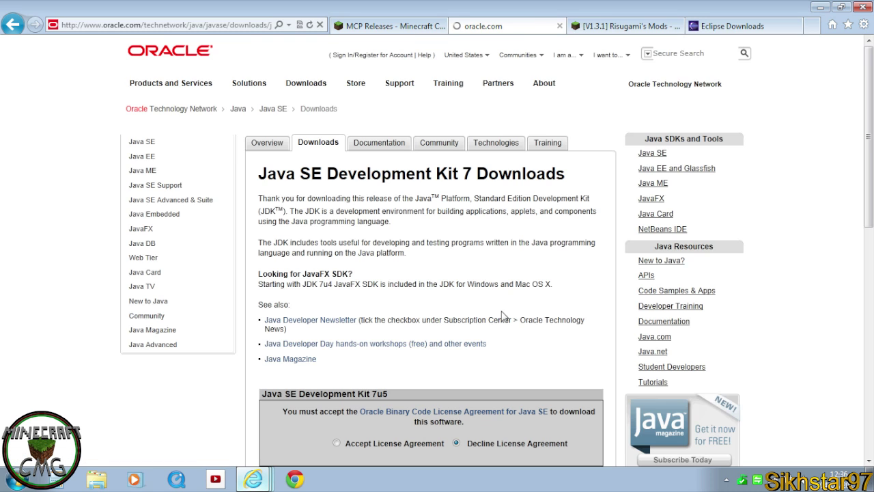
Accept the JDK 7u5 license agreement and download jdk-7u5-windows-x64.exe.
scroll(502, 316, "down", 3)
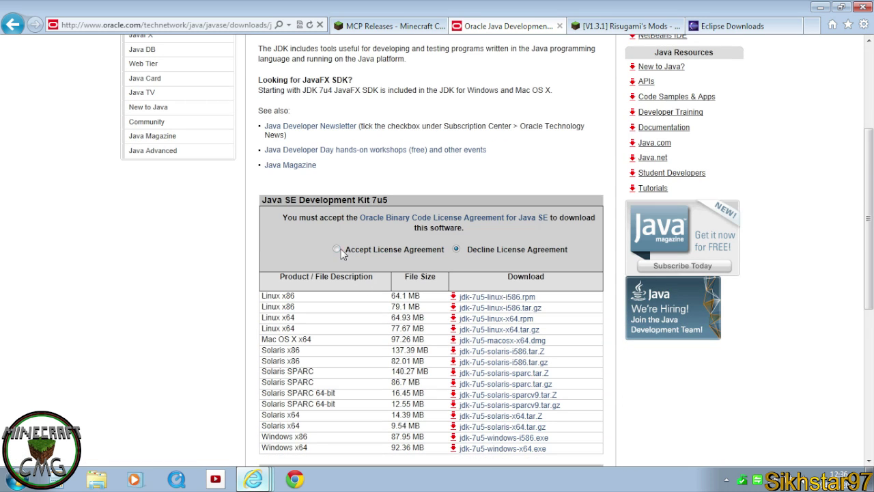
left_click_drag(267, 200, 389, 205)
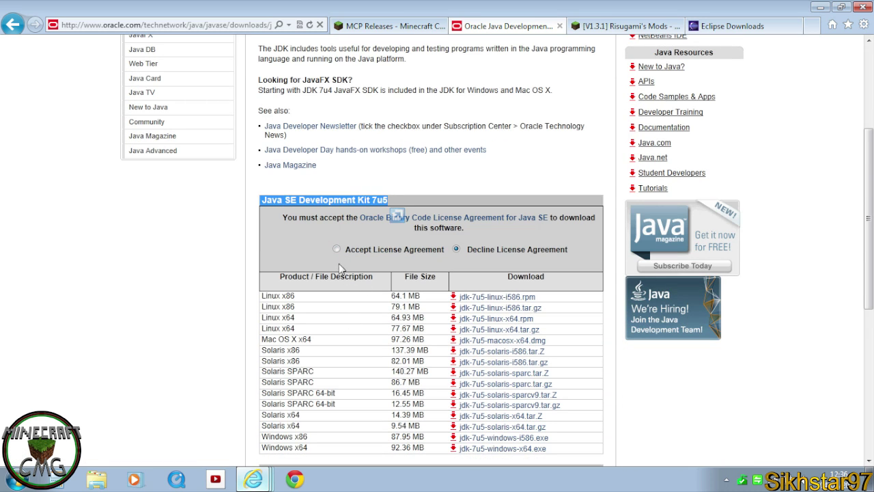
left_click(337, 249)
scroll(384, 279, "down", 1)
scroll(383, 279, "down", 1)
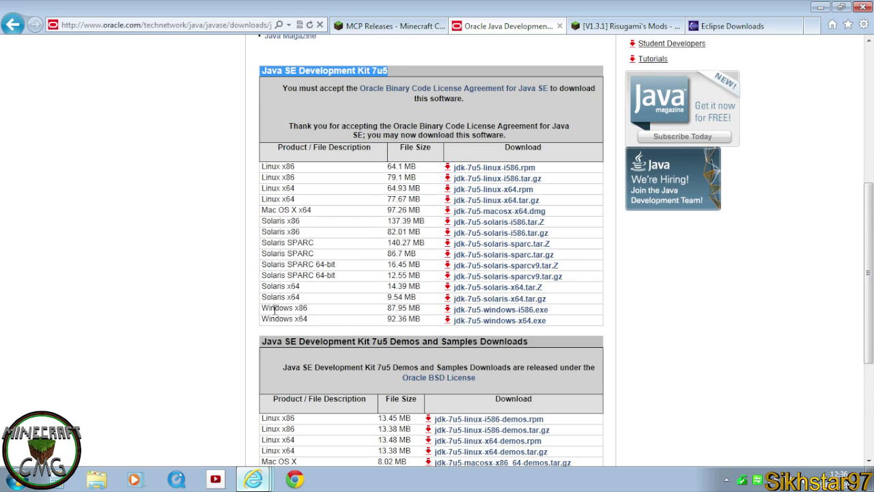
left_click_drag(264, 311, 304, 319)
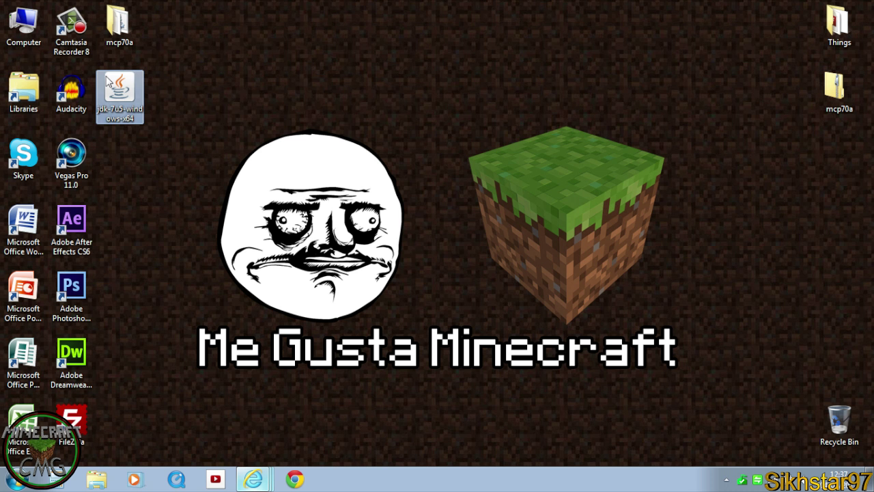
left_click(136, 105)
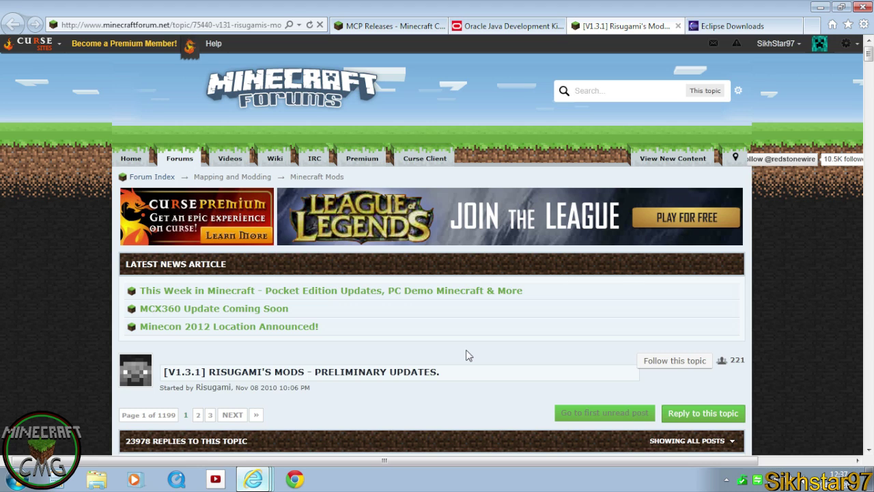
Scroll to the ModLoader 1.3.1 entry and start its Download (Direct) of ModLoader.zip.
scroll(467, 355, "down", 6)
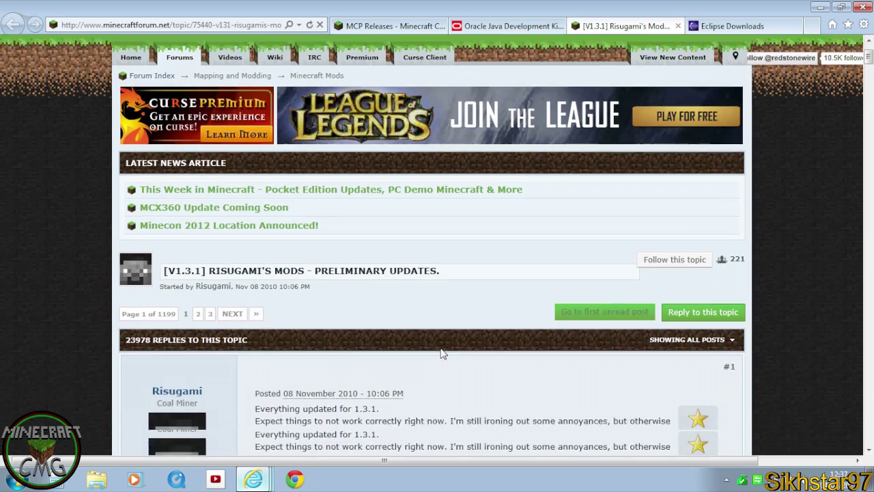
scroll(335, 194, "up", 6)
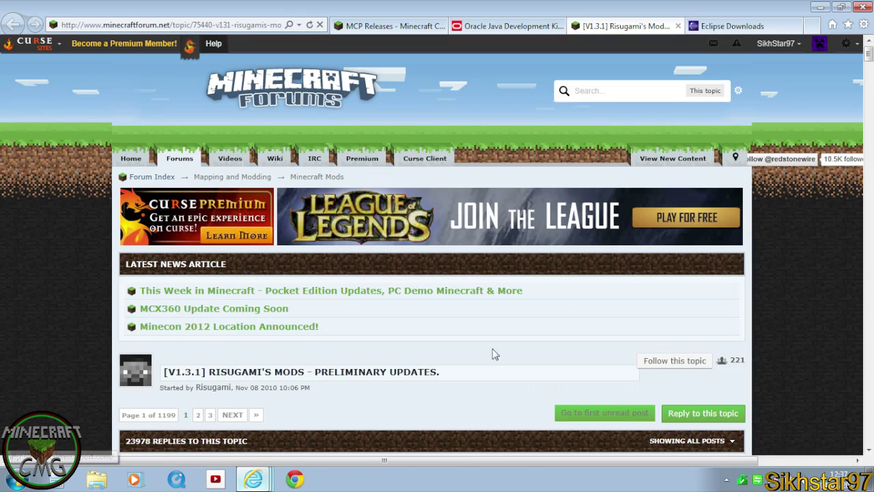
scroll(413, 344, "down", 10)
scroll(416, 335, "down", 12)
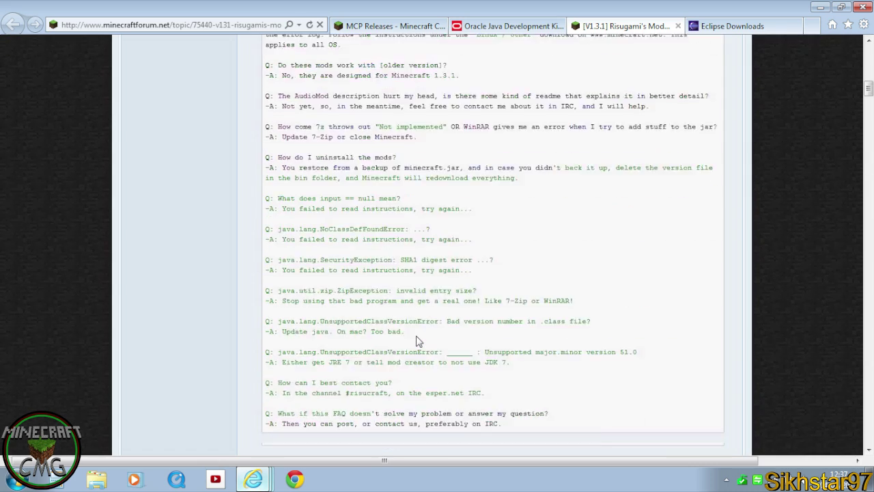
left_click_drag(310, 270, 333, 271)
left_click(311, 334)
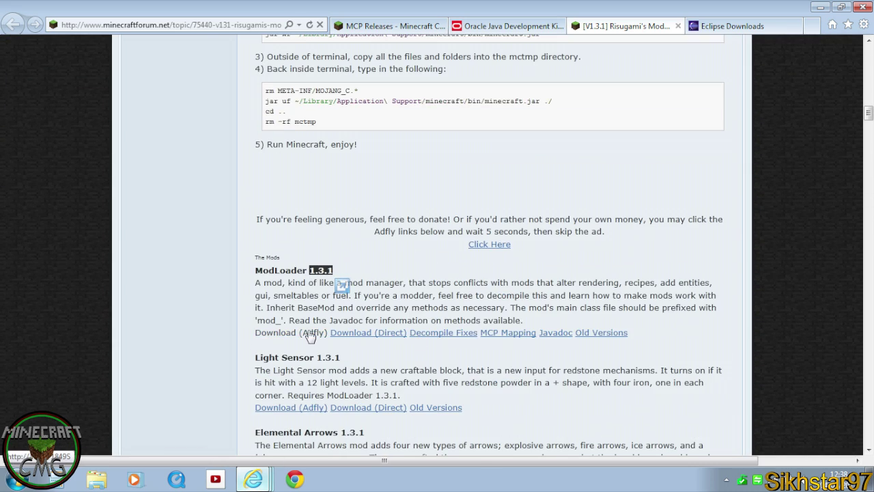
left_click(391, 333)
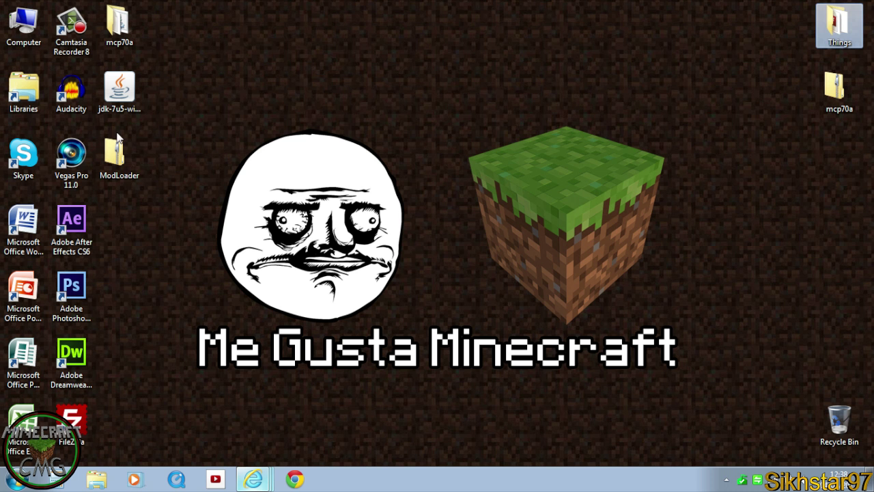
Preview the ModLoader archive's contents and move it to the right-hand desktop column.
left_click(118, 144)
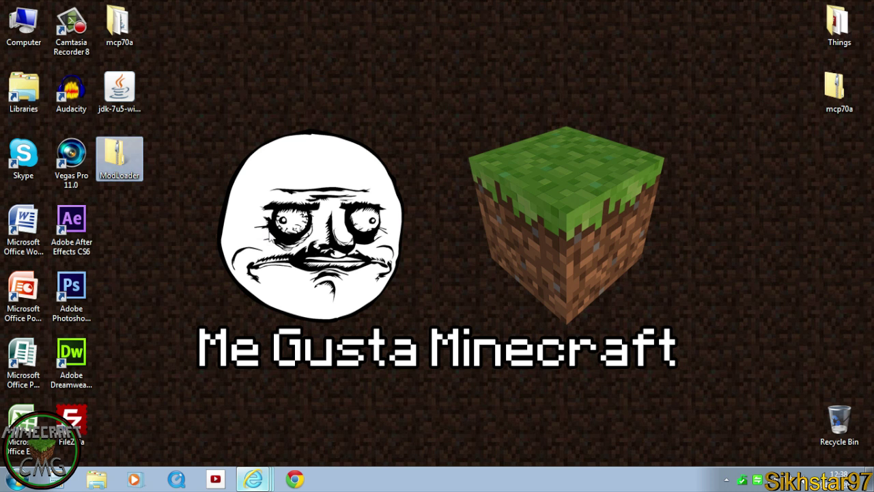
double_click(118, 159)
left_click(694, 36)
left_click_drag(118, 156, 847, 171)
Extract the ModLoader archive into its own ModLoader folder on the desktop.
right_click(843, 123)
key("Escape")
right_click(835, 157)
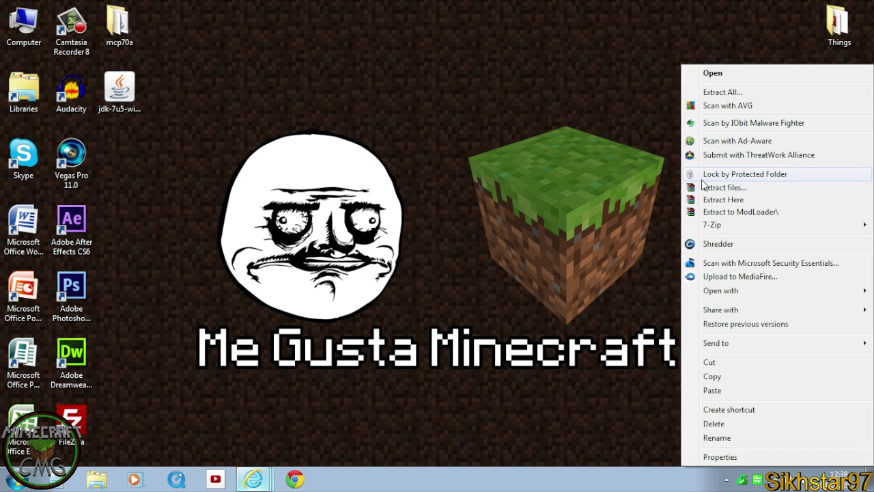
left_click(724, 187)
left_click(456, 367)
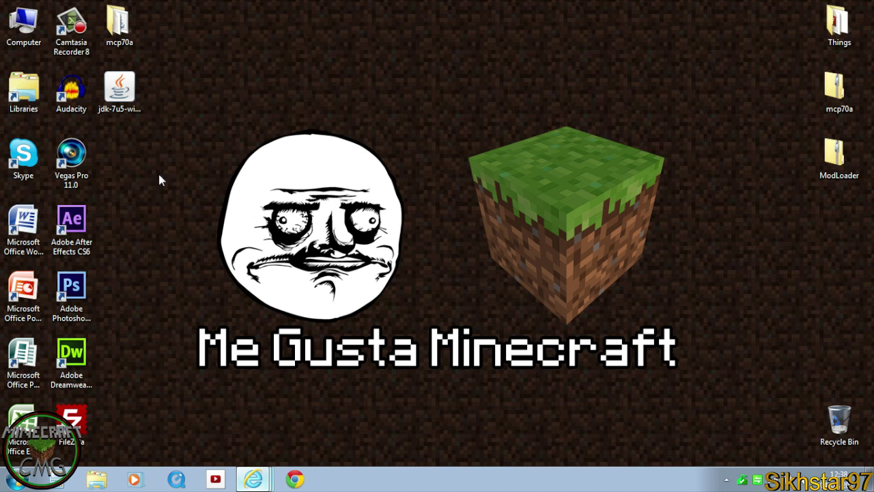
Check the extracted ModLoader class files, then download the Windows 64-bit Eclipse 4.2 zip.
double_click(122, 167)
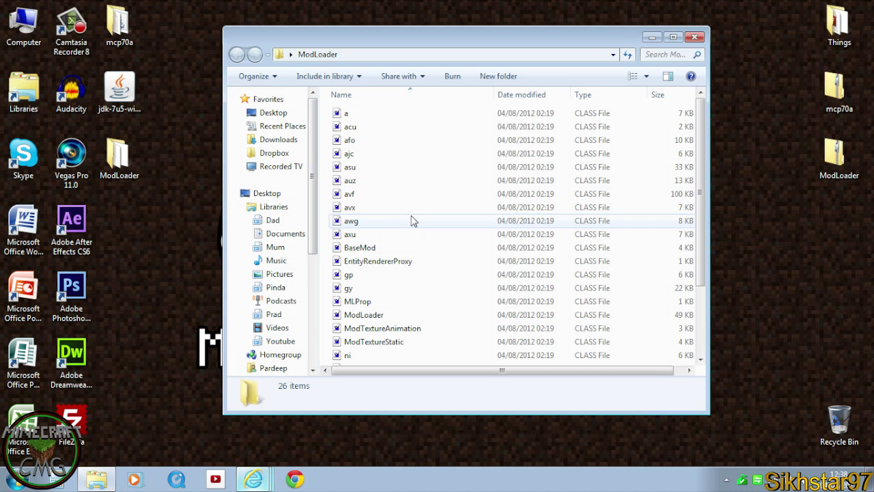
left_click(413, 220)
left_click(694, 37)
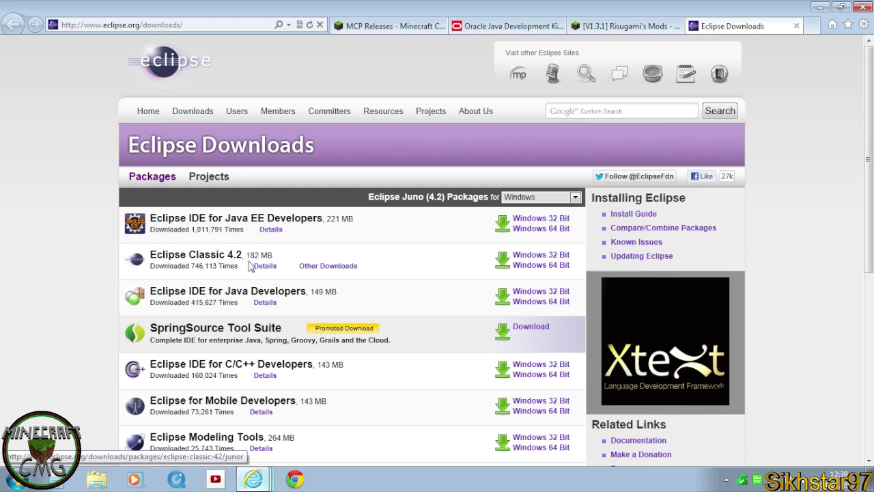
left_click(551, 271)
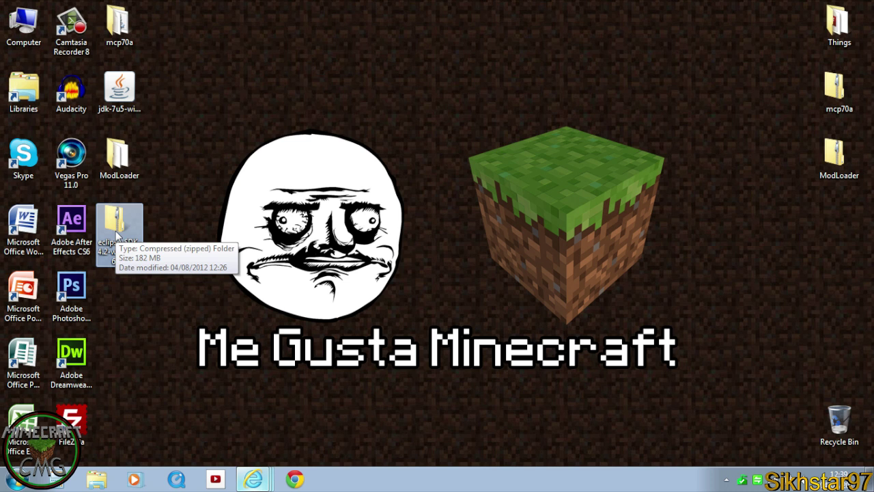
Place the Eclipse SDK zip below ModLoader, Extract Here, and open the eclipse folder.
left_click_drag(117, 236, 838, 219)
right_click(838, 218)
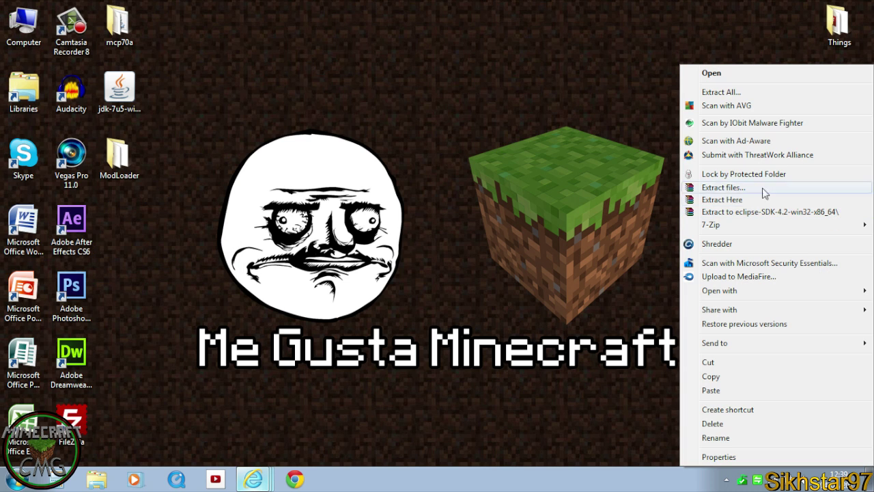
left_click(714, 199)
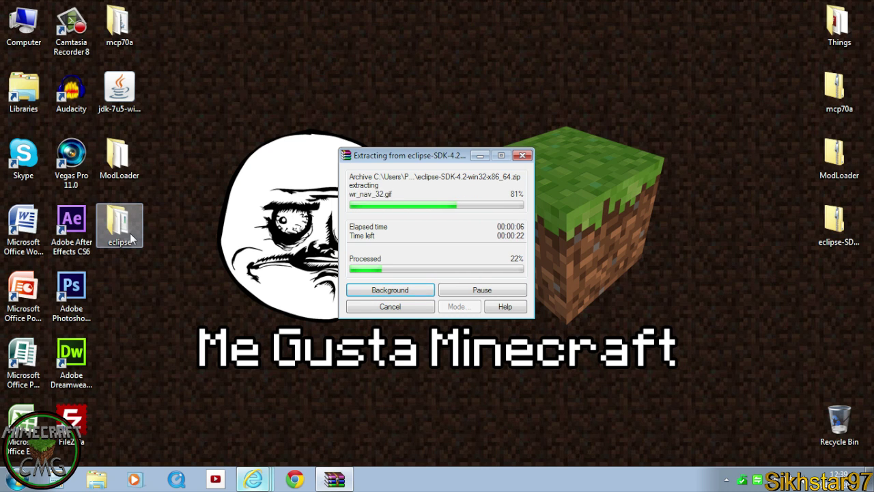
double_click(131, 235)
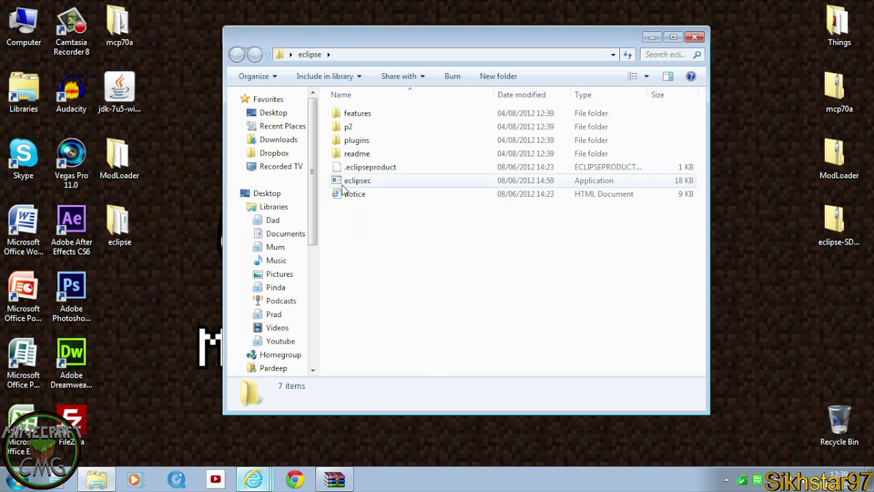
left_click_drag(432, 323, 400, 194)
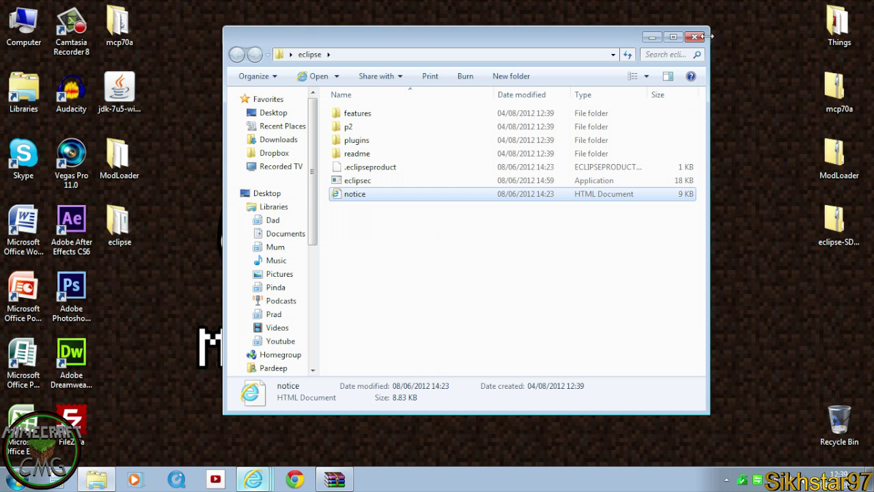